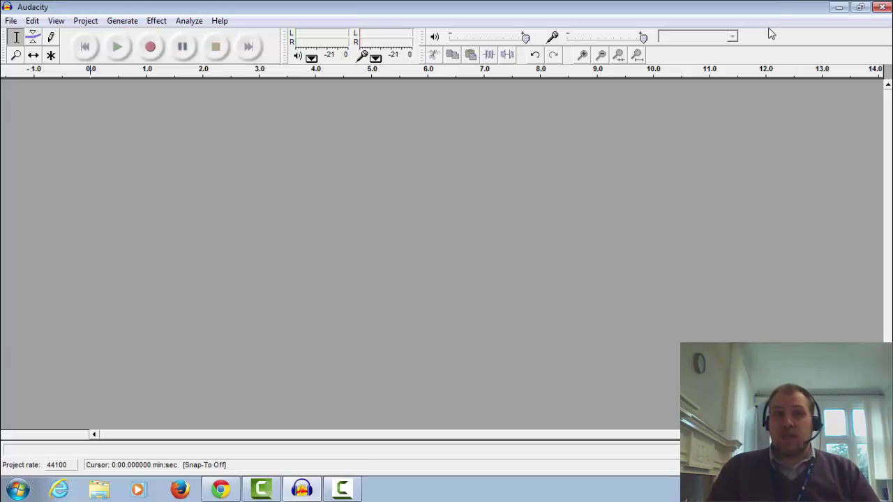
Look at the Podcasting presentation in Prezi and return to Audacity.
left_click(840, 7)
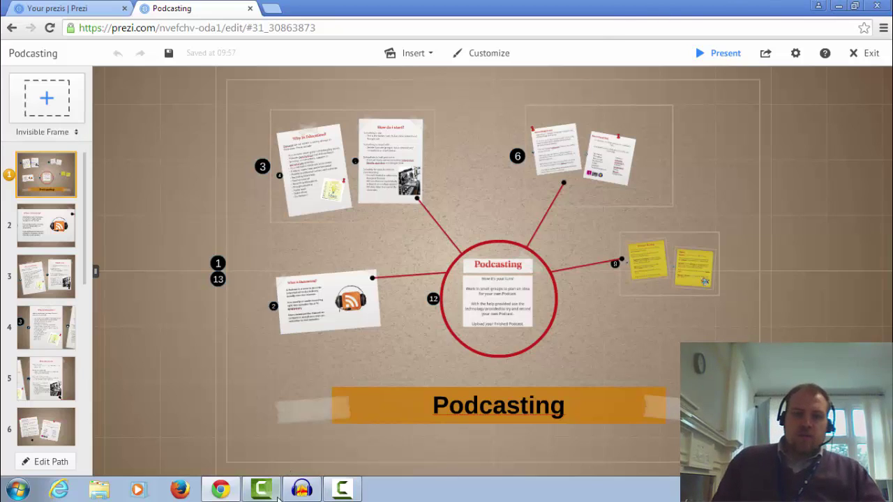
left_click(302, 490)
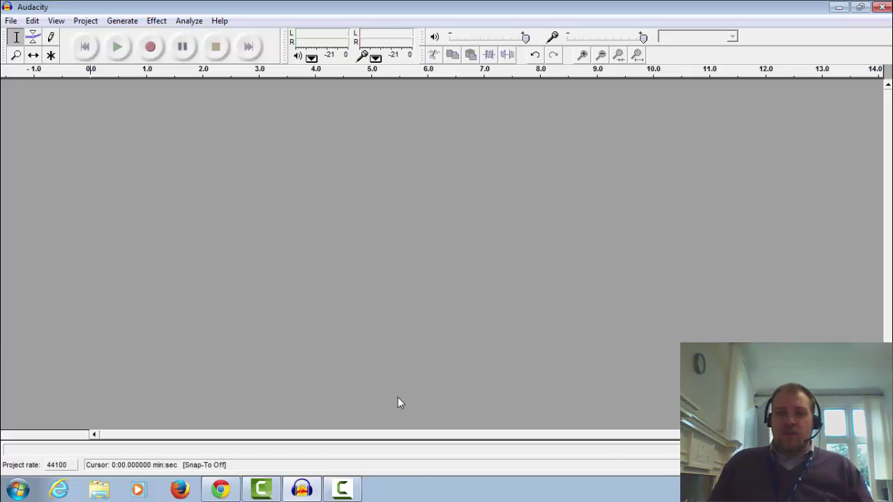
Open the Windows Sound settings from Hardware and Sound and show the list of recording devices.
left_click(12, 492)
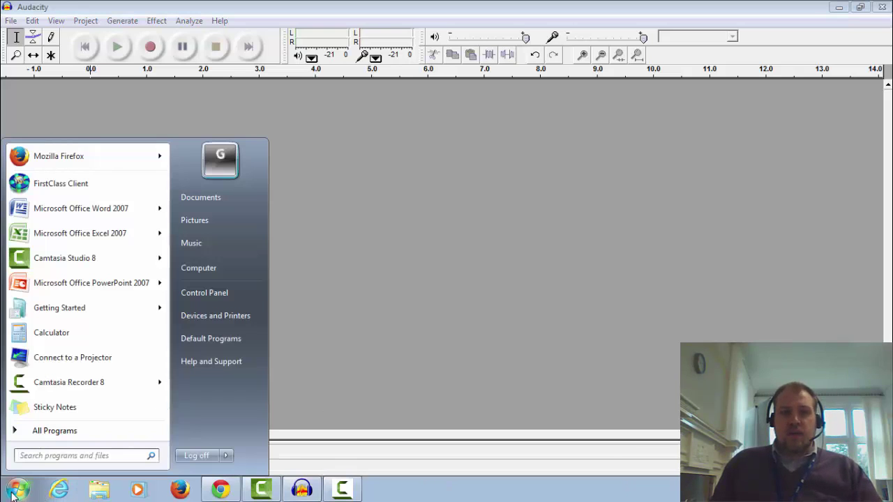
left_click(208, 298)
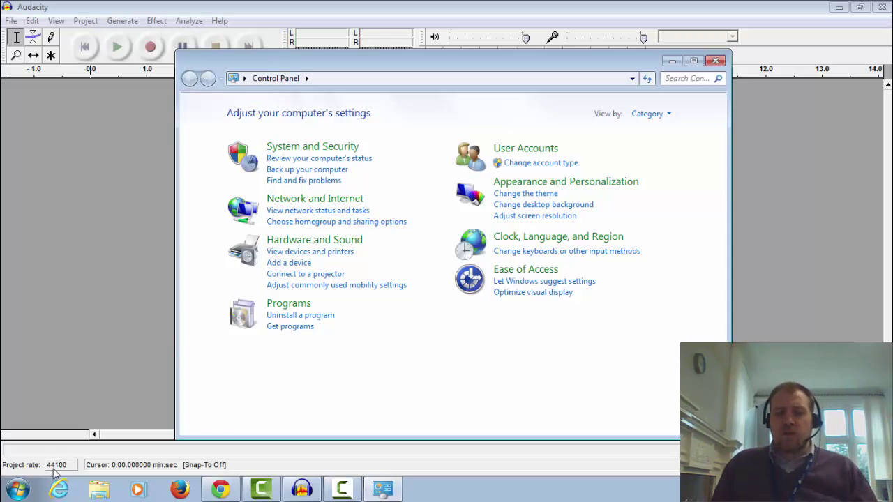
left_click(288, 240)
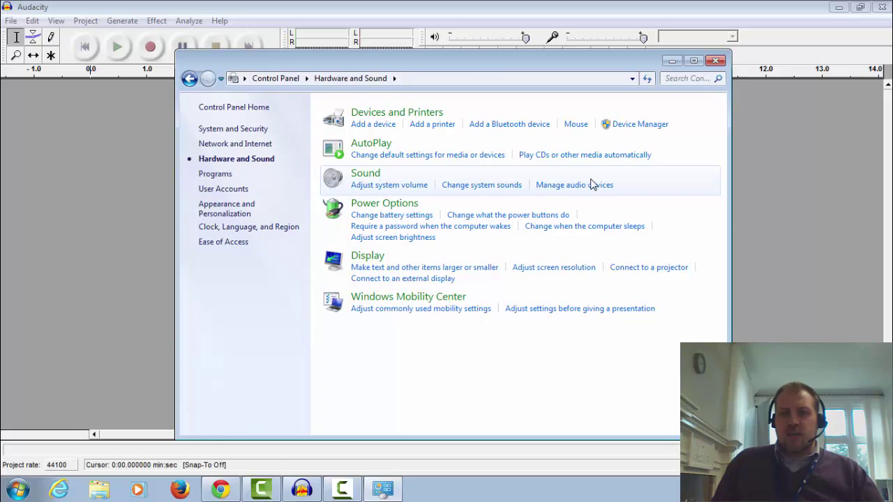
left_click(364, 175)
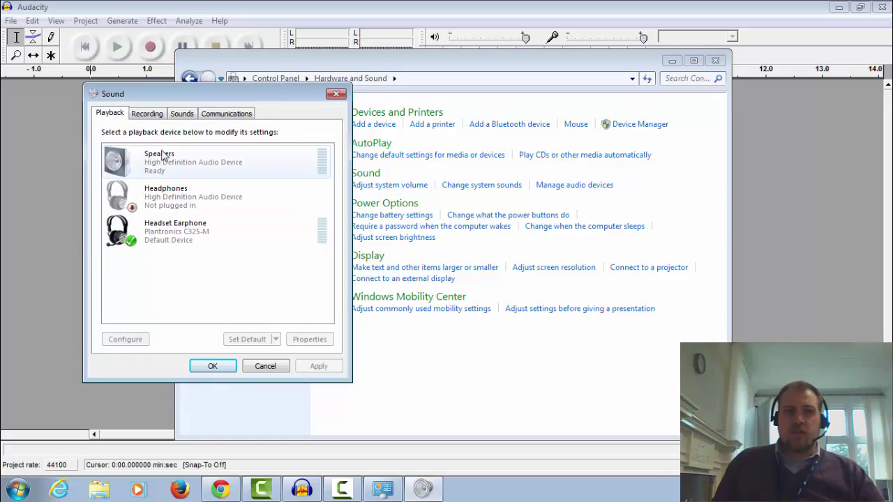
left_click(148, 115)
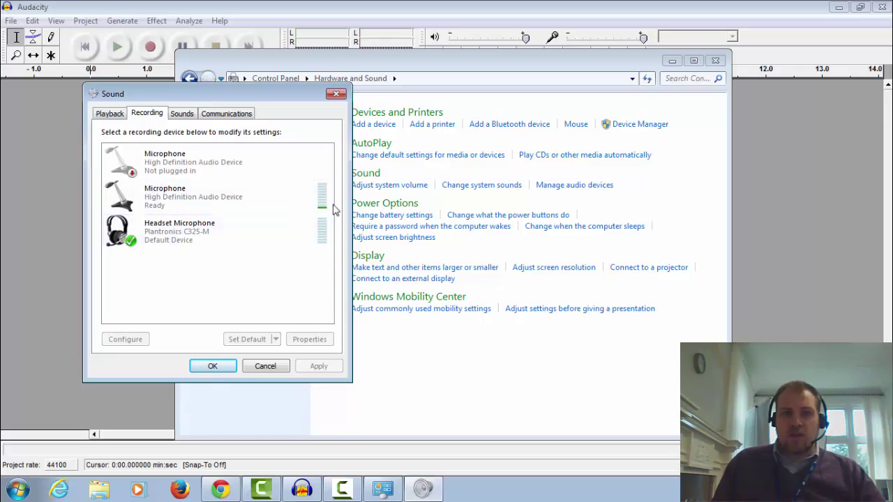
Set the input level of the Headset Microphone to +2.0 dB and close the Windows sound settings.
left_click(232, 241)
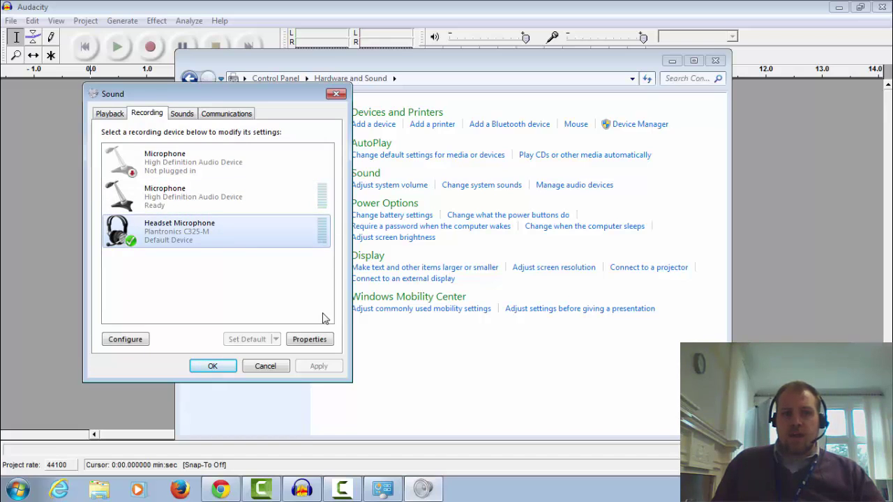
left_click(323, 339)
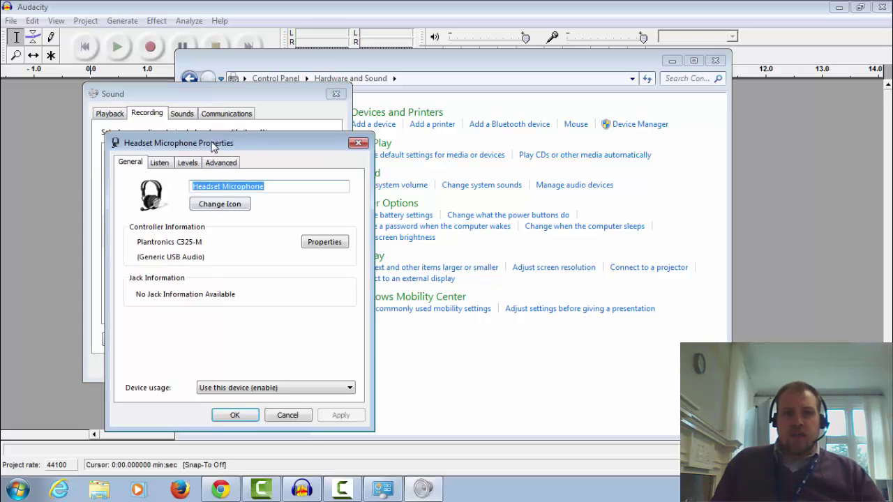
left_click_drag(213, 143, 464, 105)
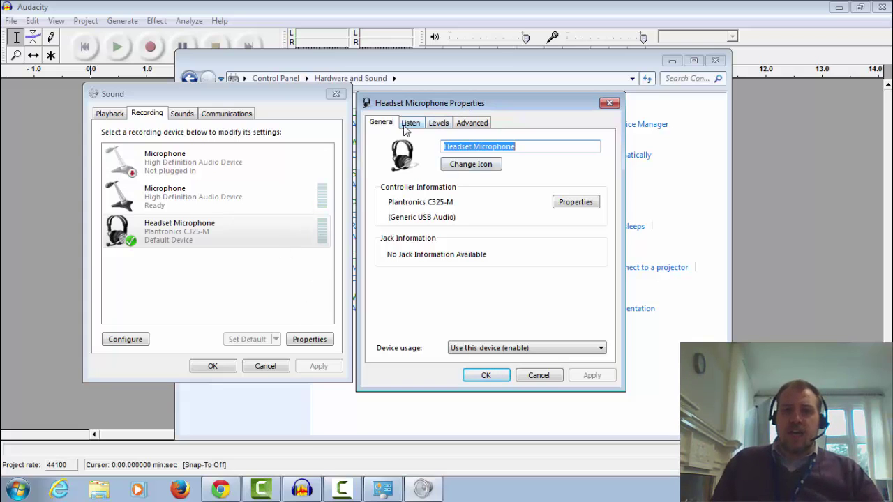
left_click(408, 126)
left_click(444, 127)
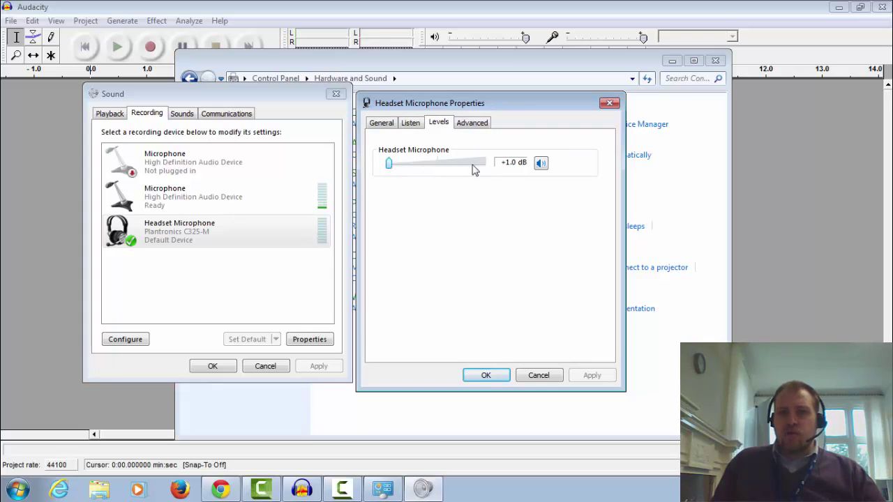
left_click(414, 167)
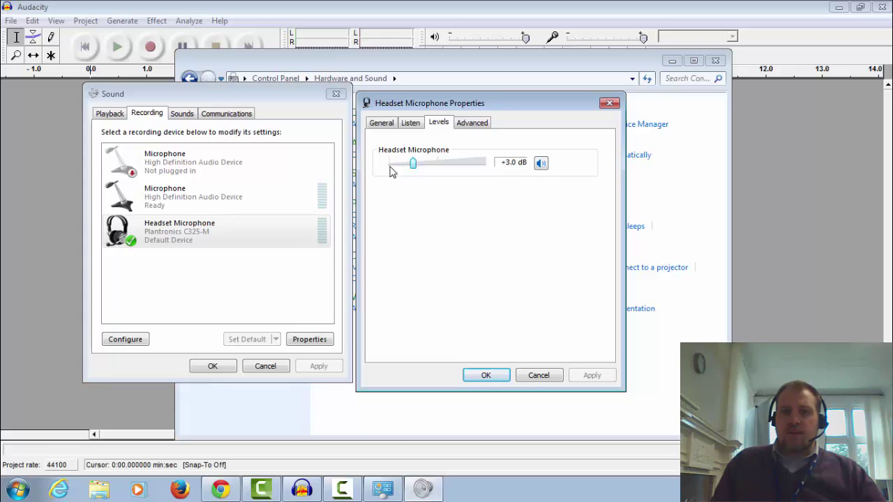
left_click(462, 169)
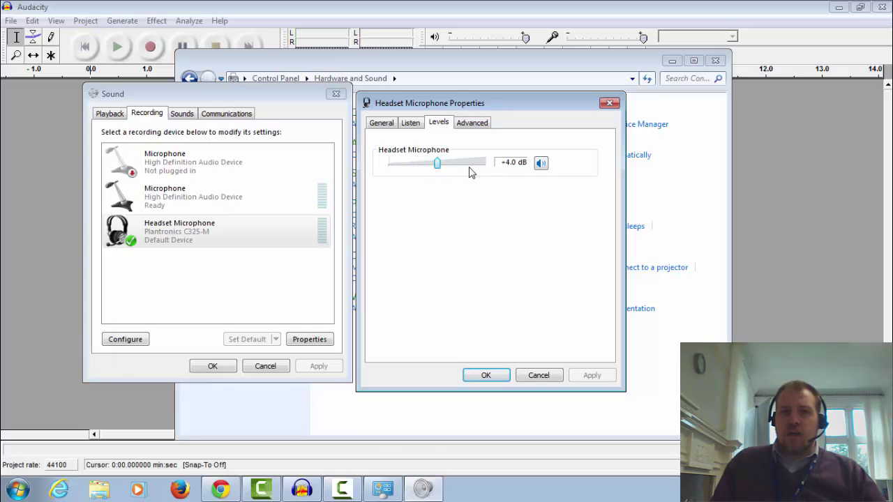
left_click(427, 170)
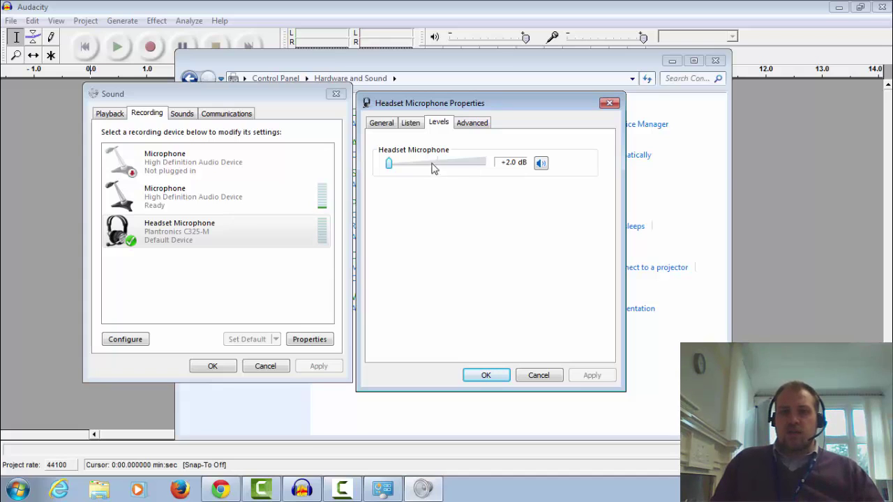
left_click(375, 126)
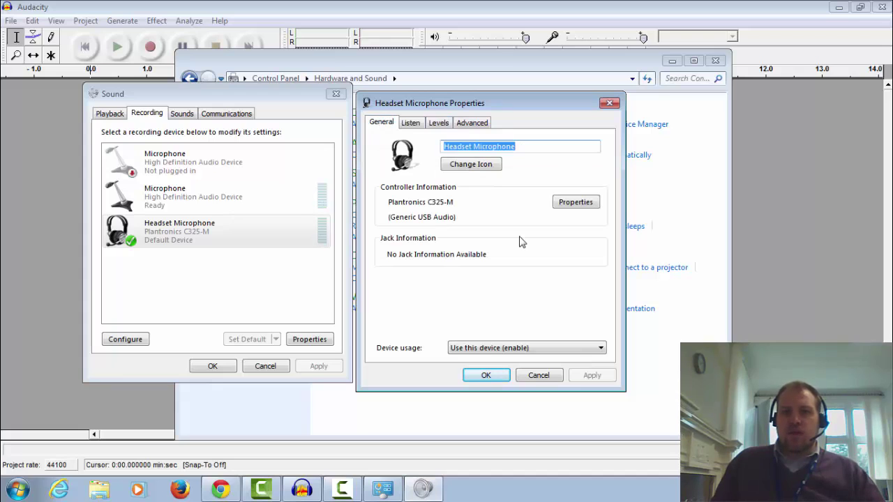
left_click(486, 376)
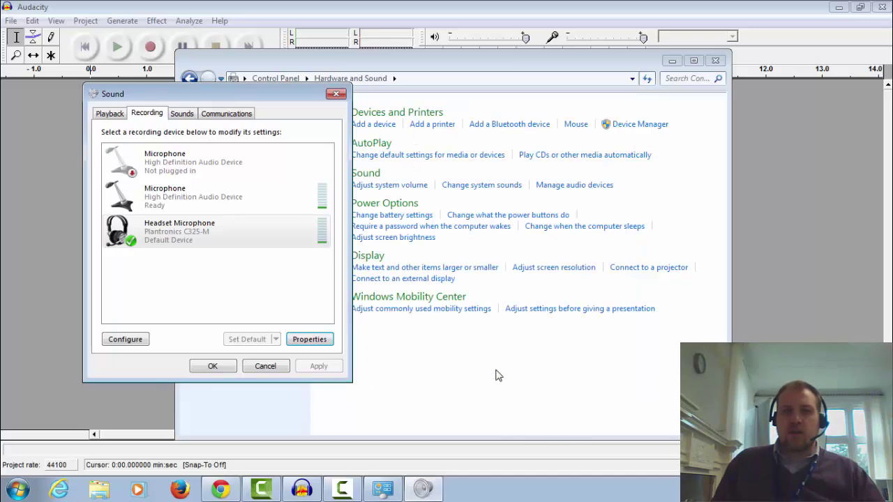
left_click(210, 365)
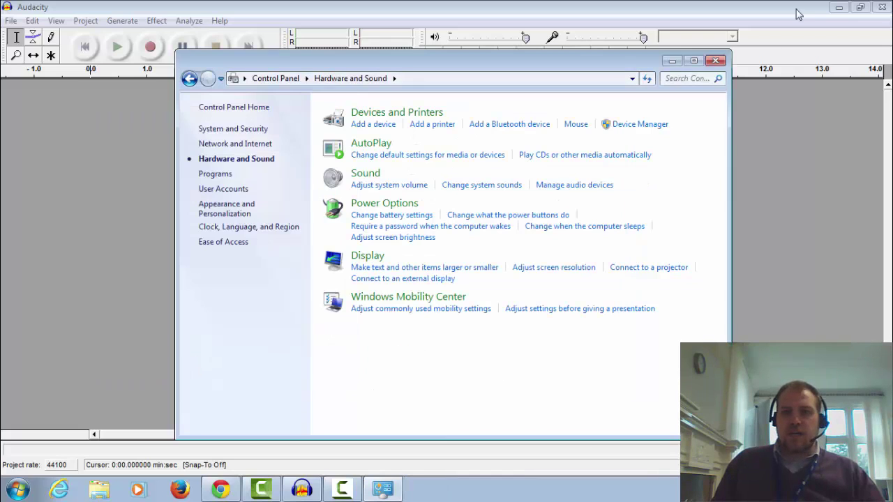
left_click(717, 61)
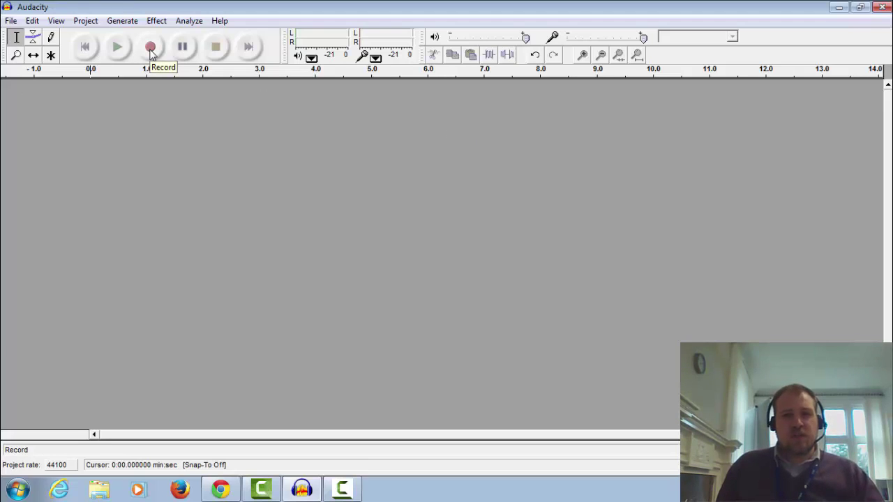
Check the playback and recording devices and the recording channels in the Audacity preferences.
left_click(11, 21)
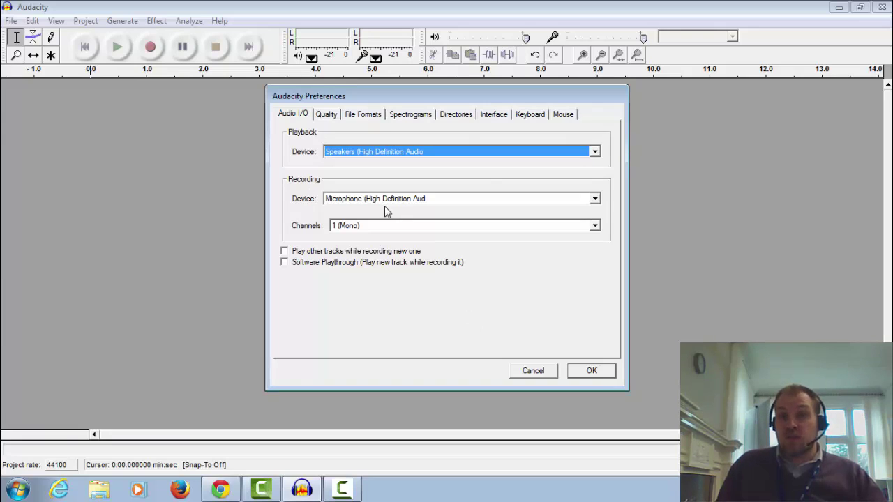
left_click(580, 373)
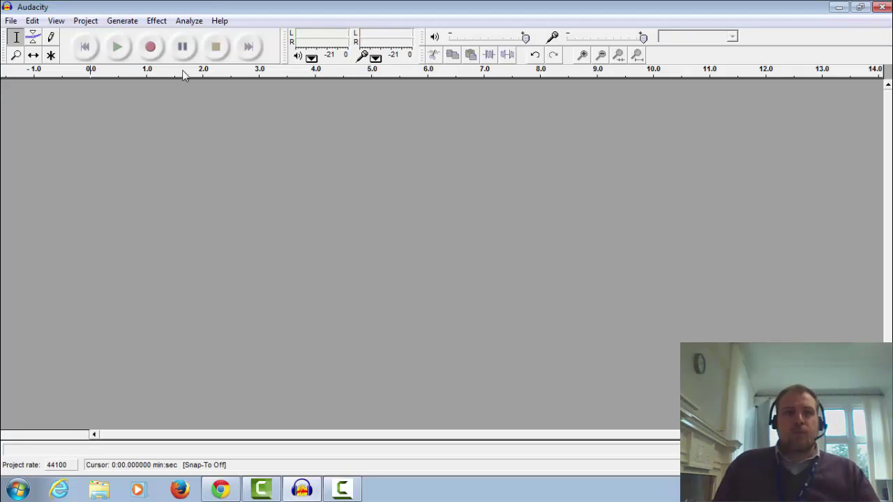
Record a voice-over of about 25 seconds on a new audio track and return to its beginning.
left_click(152, 48)
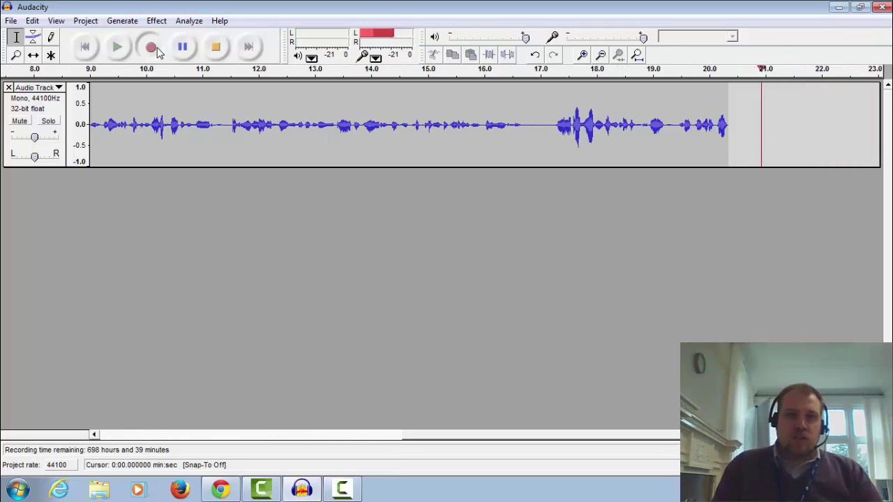
left_click(207, 54)
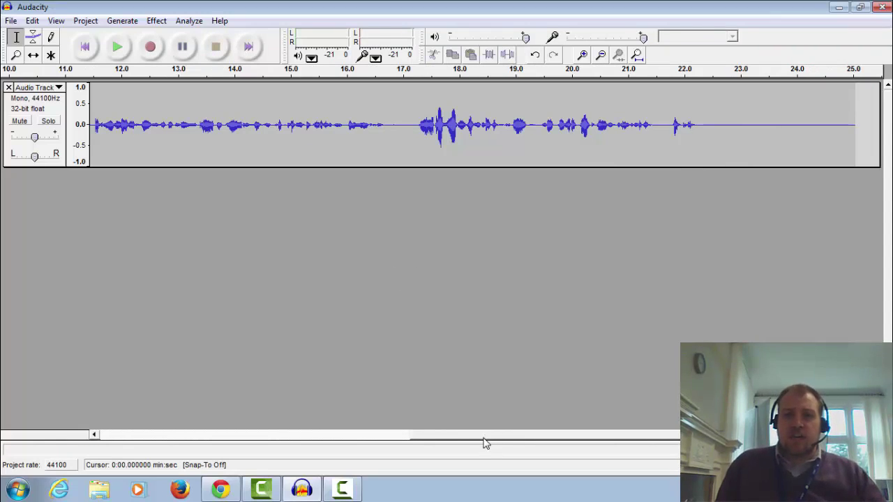
left_click_drag(486, 444, 135, 435)
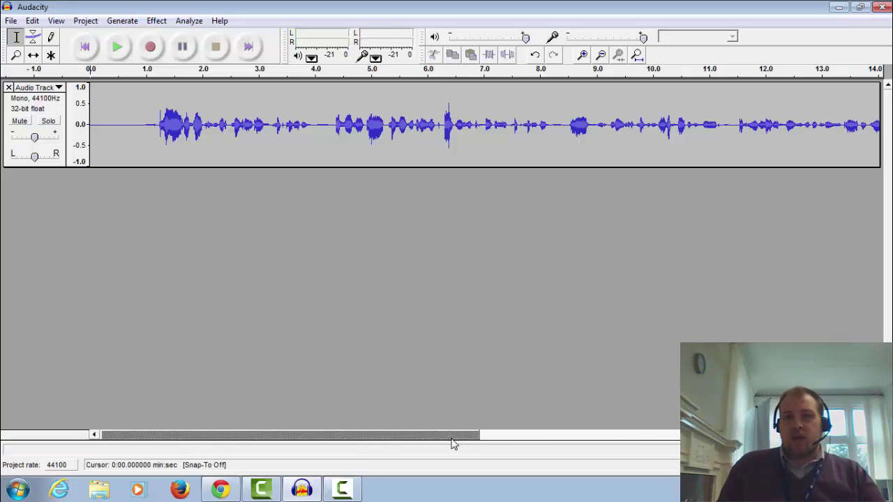
left_click_drag(452, 440, 458, 414)
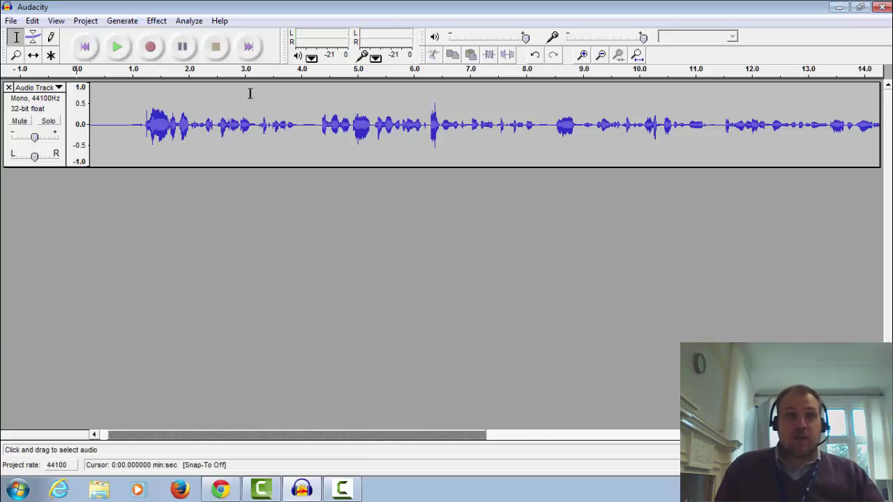
Export the recording as a WAV file named "Slide 1" into the My Music folder on the H: drive.
left_click(12, 21)
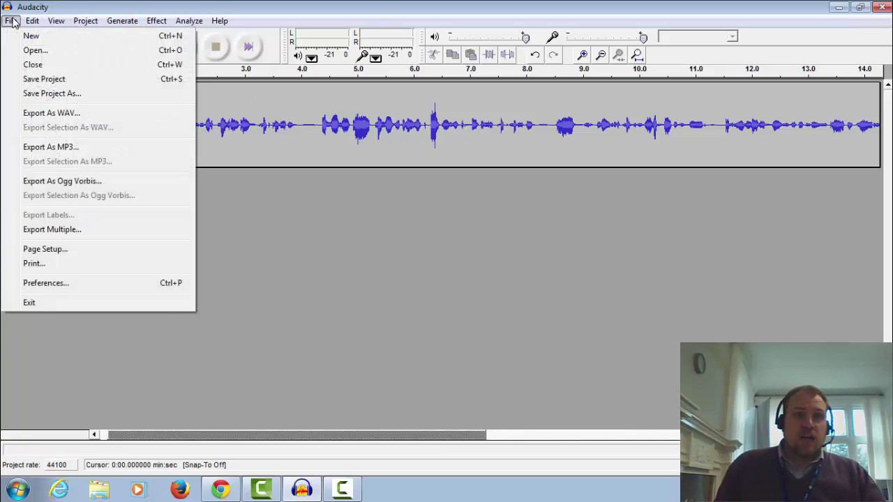
left_click(50, 113)
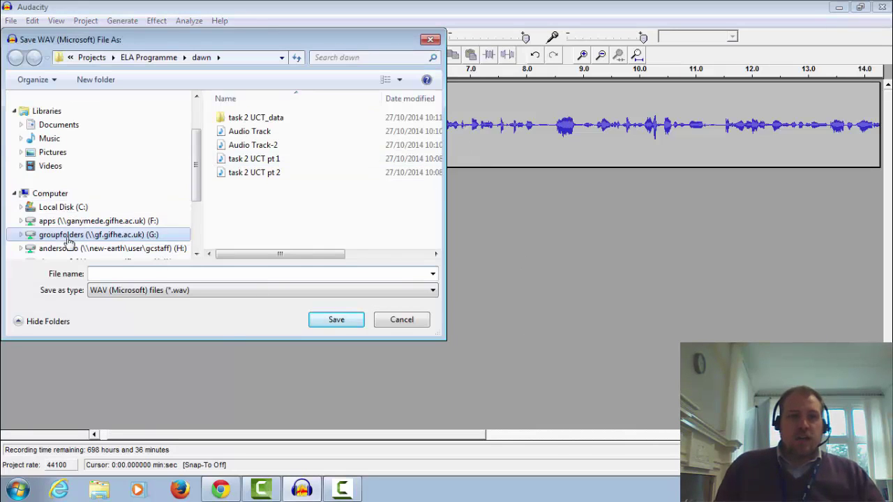
left_click(51, 139)
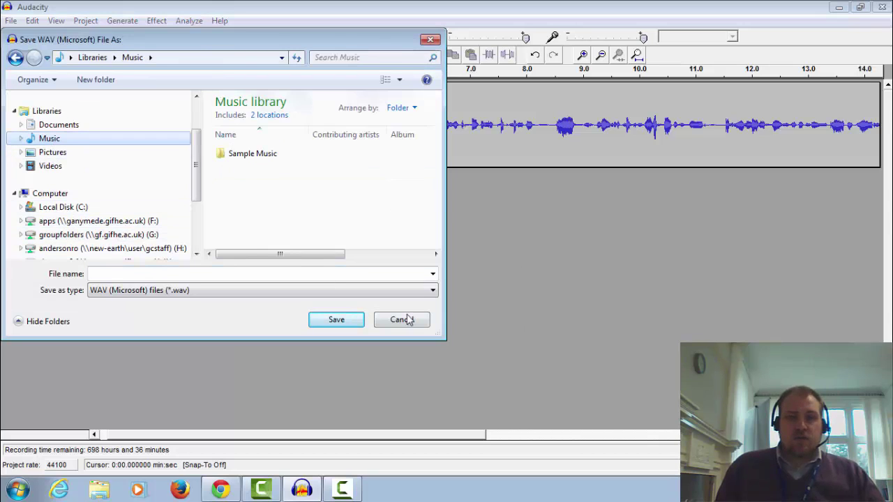
scroll(74, 252, "down", 1)
left_click(77, 220)
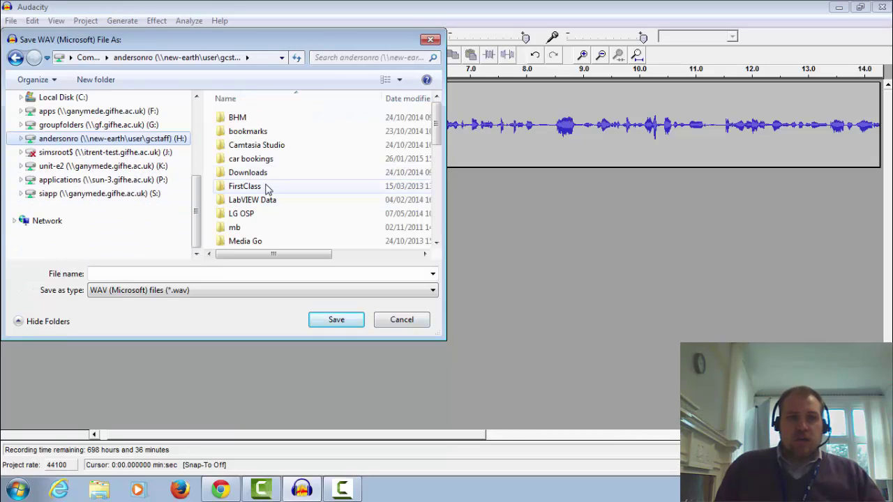
left_click(265, 187)
scroll(261, 190, "down", 2)
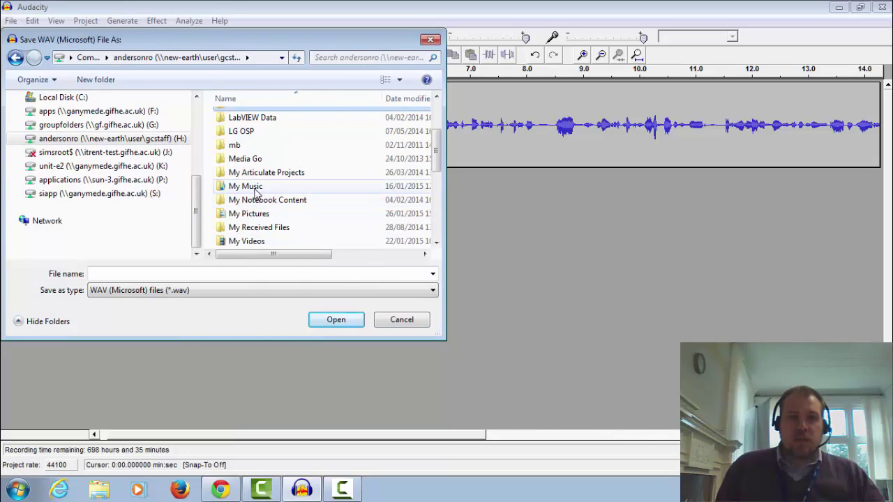
double_click(255, 190)
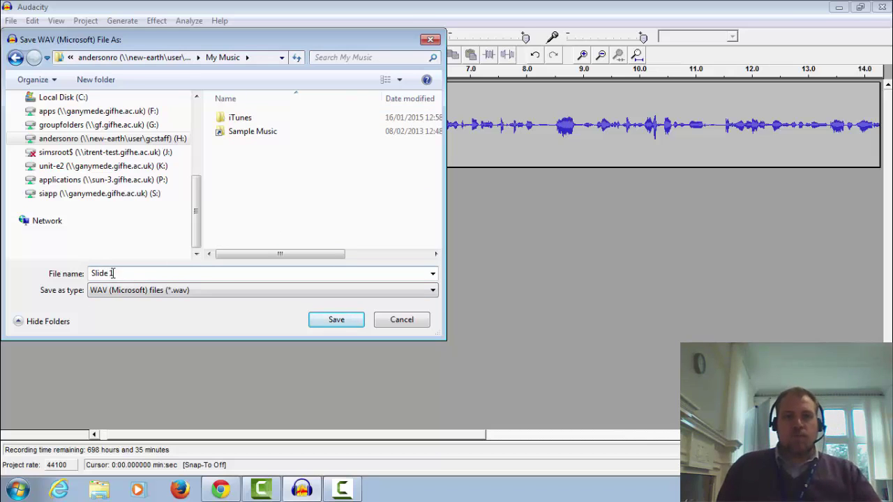
left_click(313, 319)
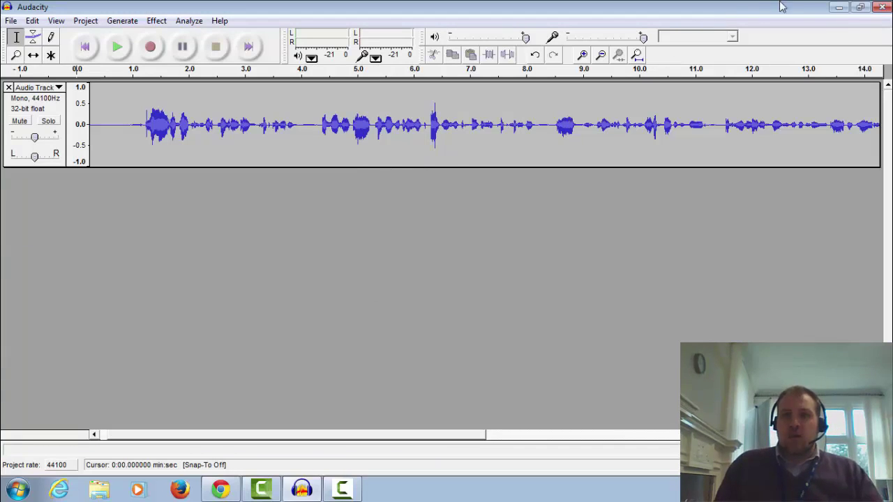
Switch from Audacity to the Podcasting prezi in Chrome, view the second path step and return to the first.
left_click(843, 8)
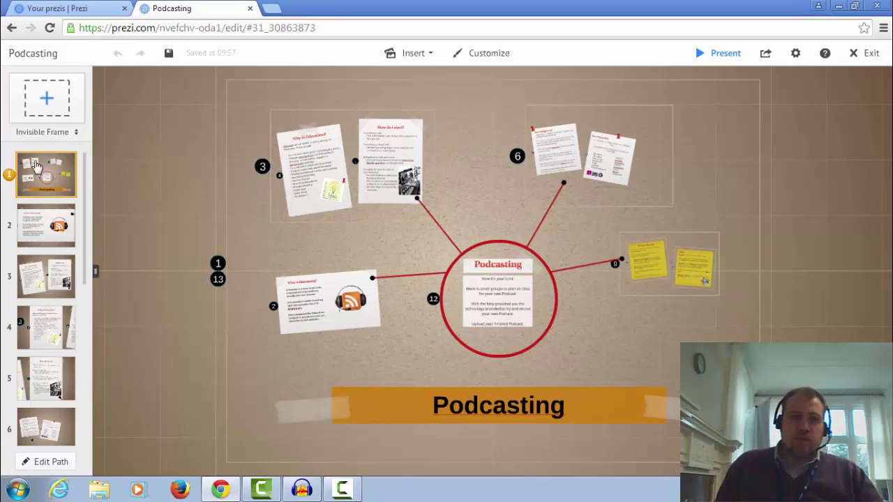
left_click(60, 240)
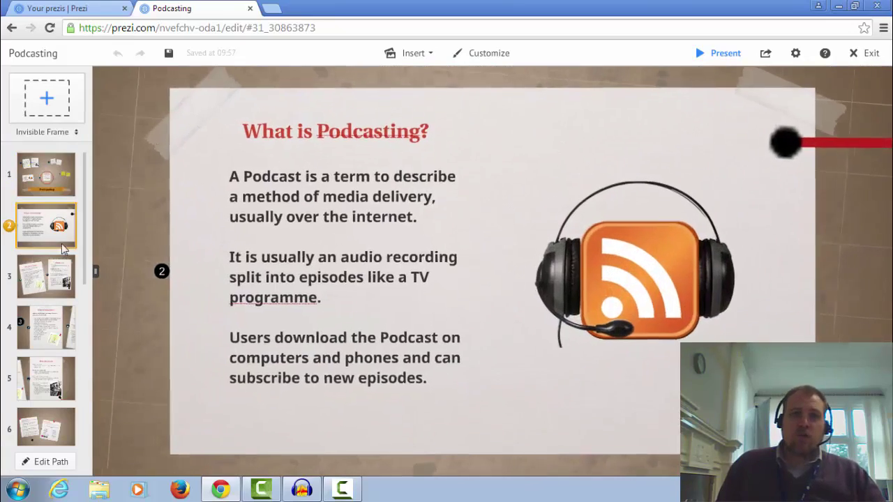
left_click(53, 168)
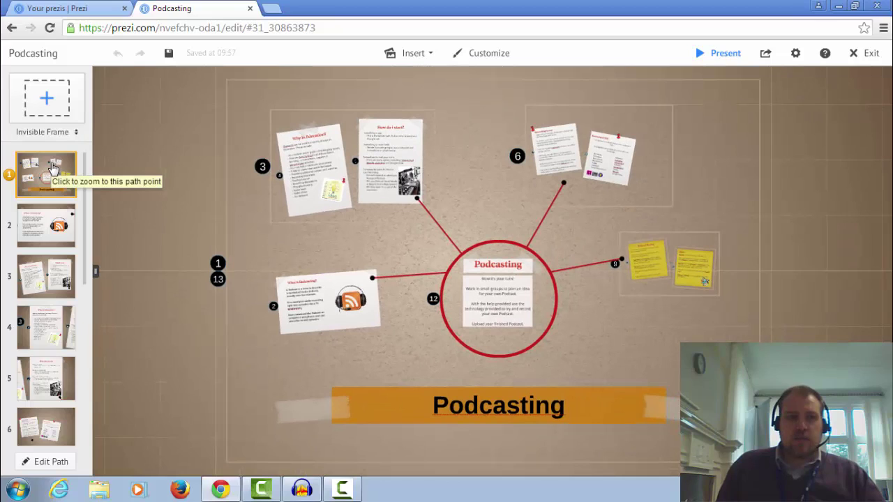
Add the "Slide 1" WAV file from the My Music folder on the H: drive as voice-over to the first path step.
right_click(53, 167)
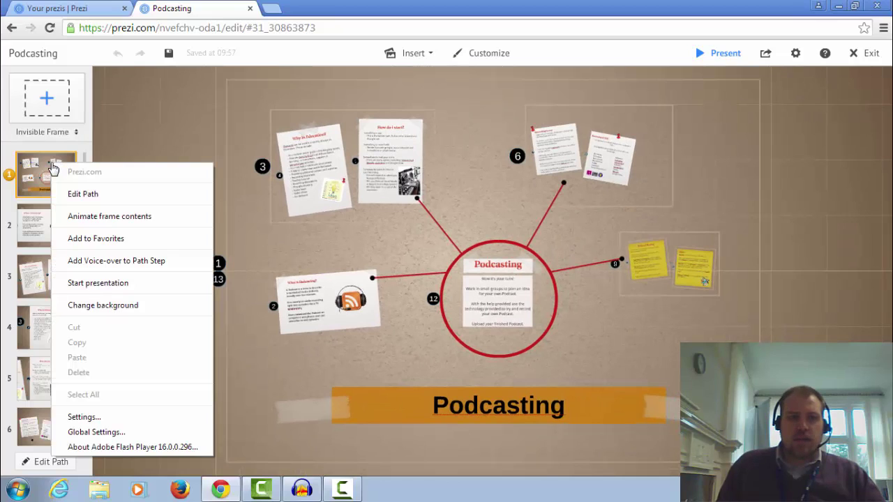
left_click(164, 262)
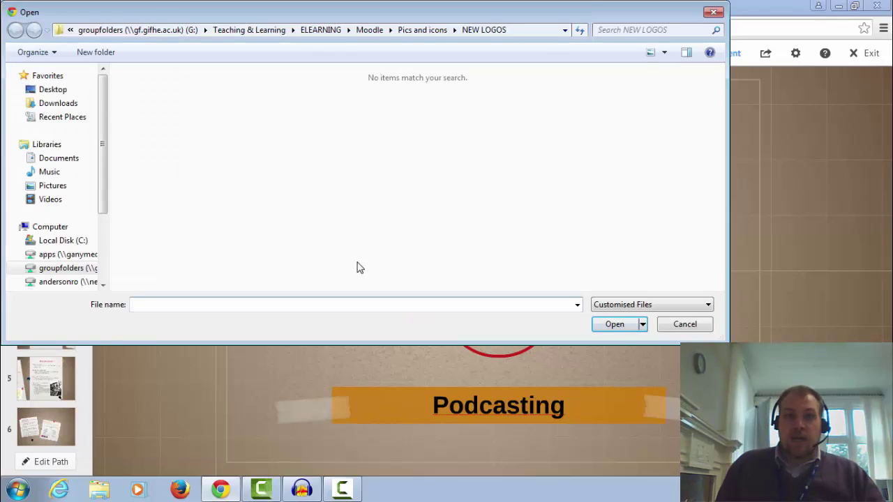
left_click(46, 171)
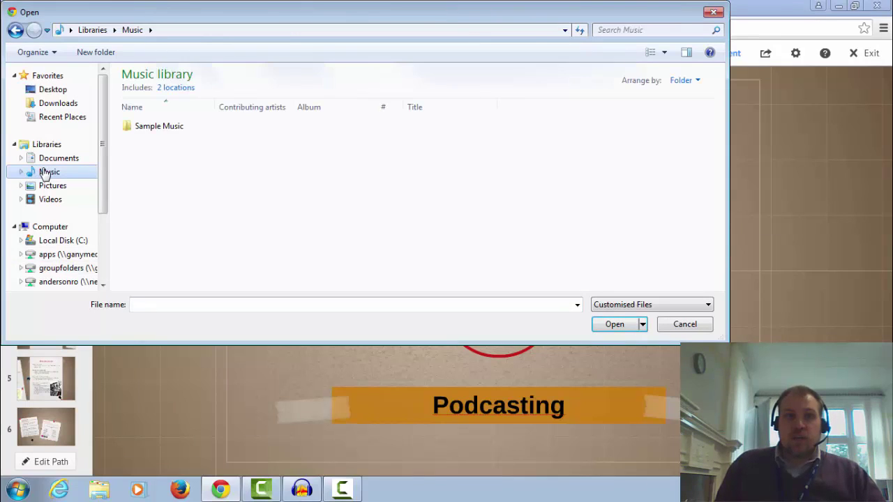
left_click_drag(105, 186, 103, 239)
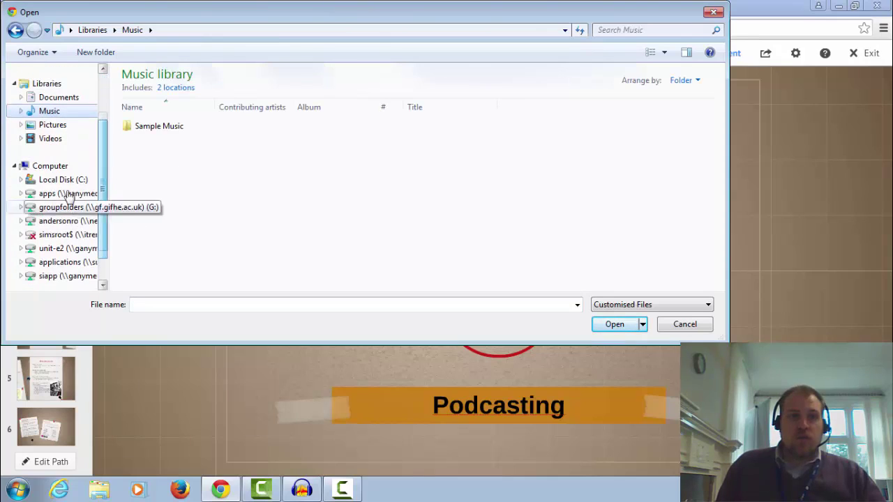
left_click(66, 220)
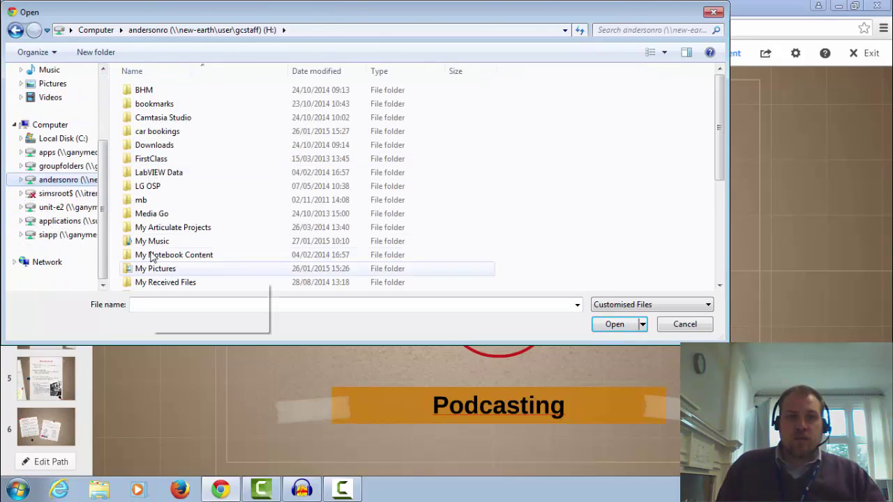
double_click(155, 240)
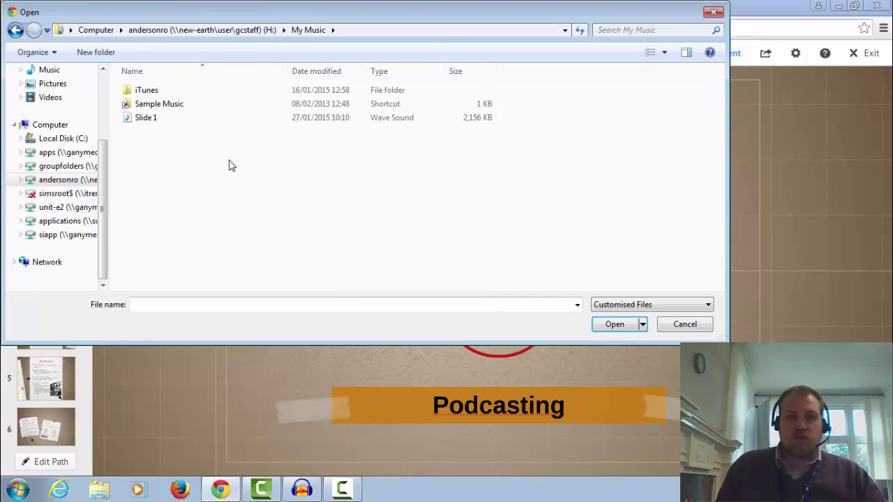
double_click(146, 118)
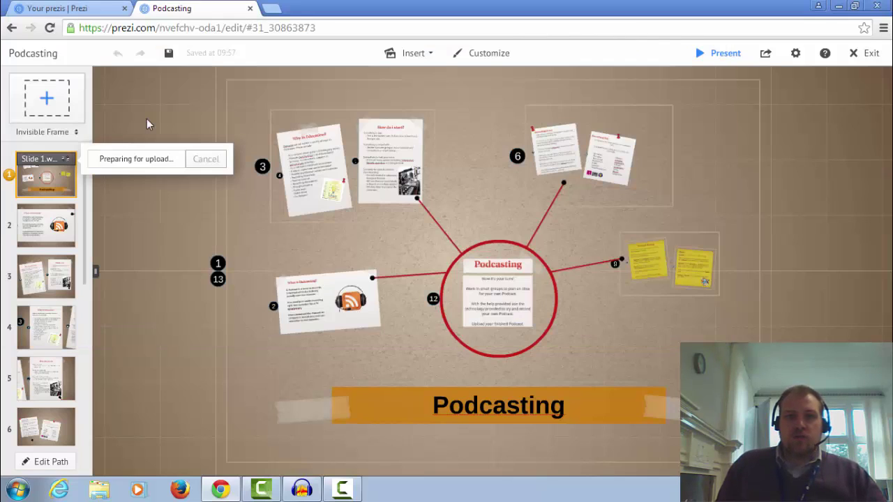